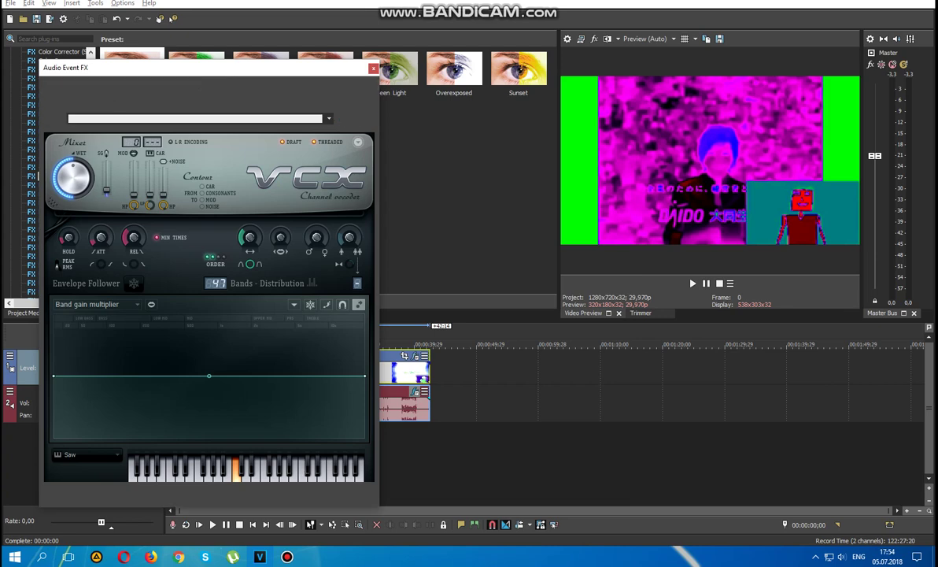
Step: Close the open effect window and add the IL Vocodex (demo) plug-in to the JA Logo Effects audio event
{"action": "left_click", "coordinate": [373, 68]}
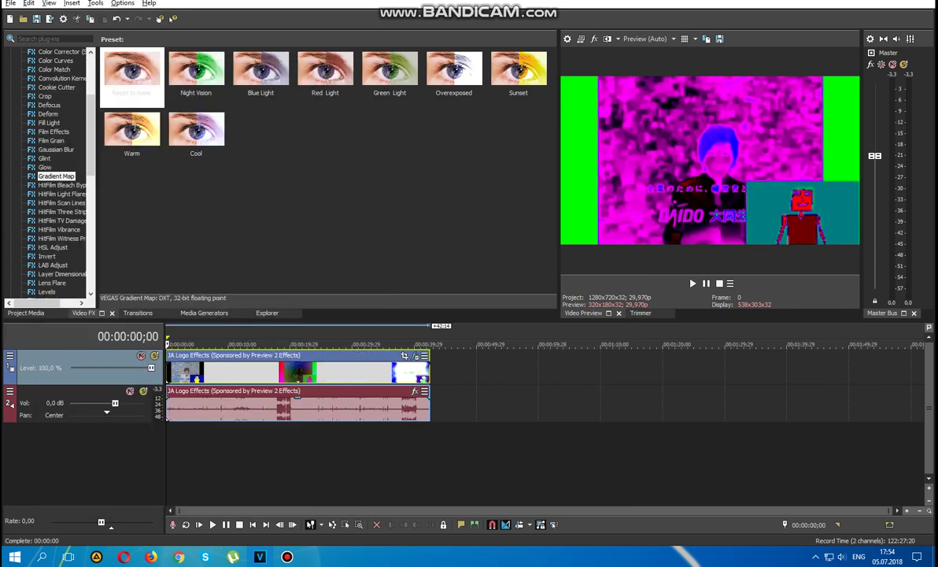
{"action": "left_click", "coordinate": [413, 390]}
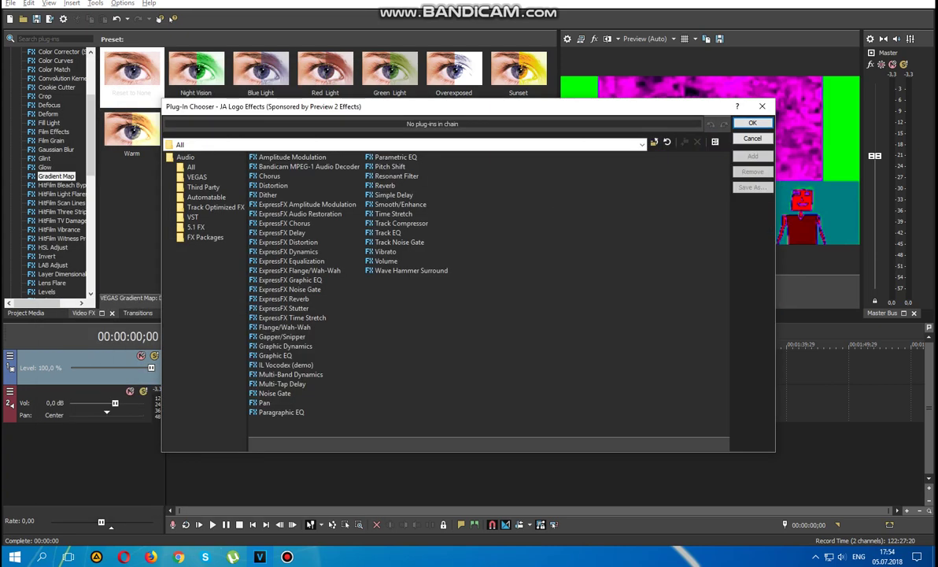
{"action": "left_click", "coordinate": [285, 364]}
{"action": "key", "text": "Return"}
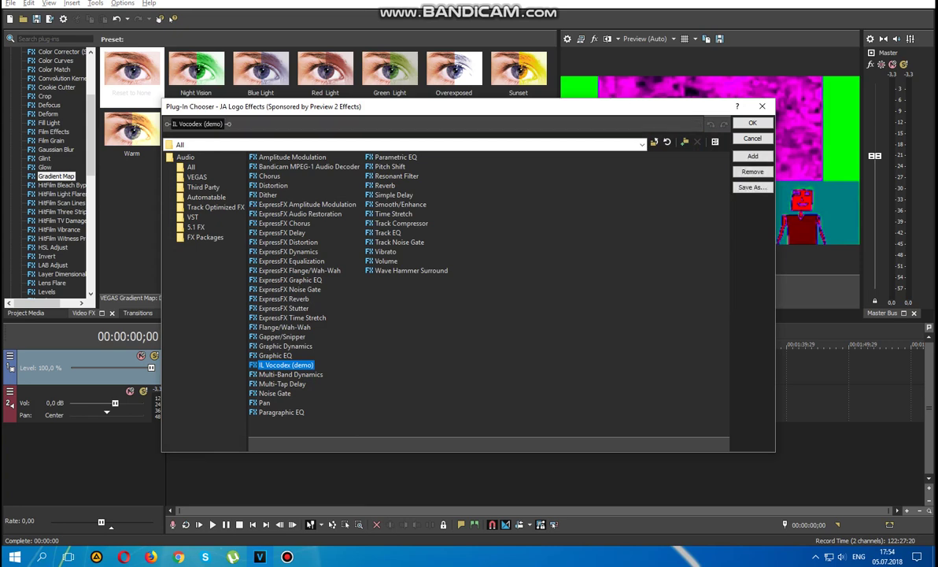
{"action": "key", "text": "Return"}
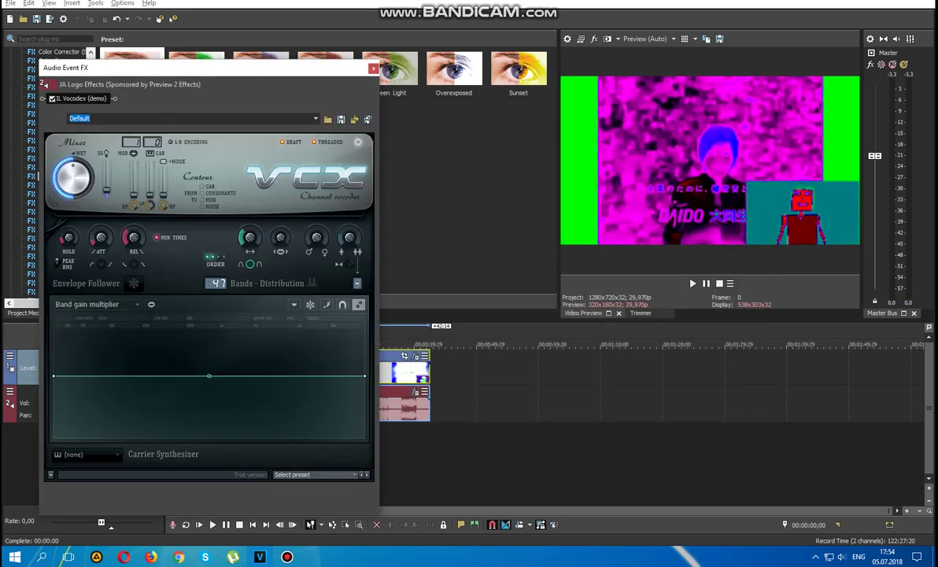
Step: Load the Droplets preset in Vocodex with the Flanged pulse carrier, and play back the project
{"action": "left_click", "coordinate": [357, 282]}
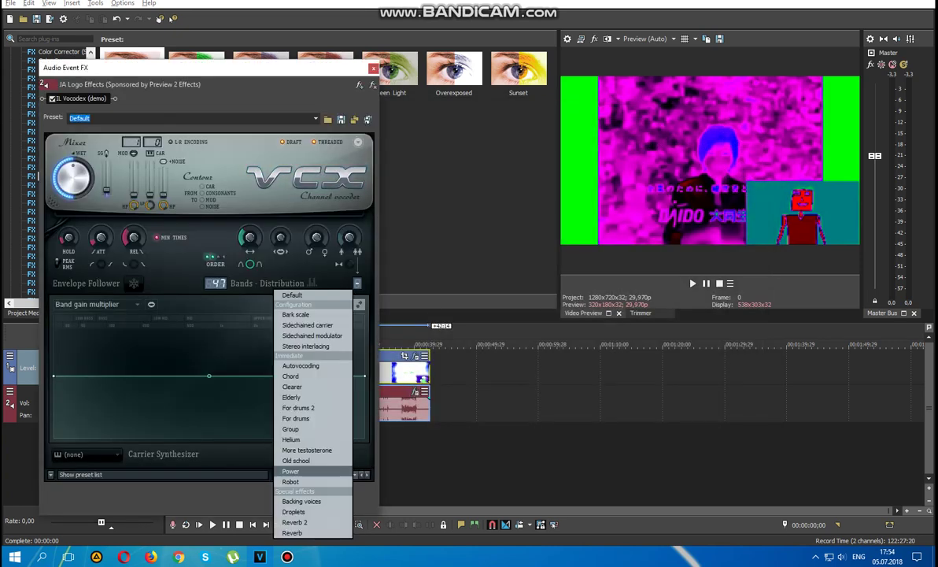
{"action": "left_click", "coordinate": [293, 511]}
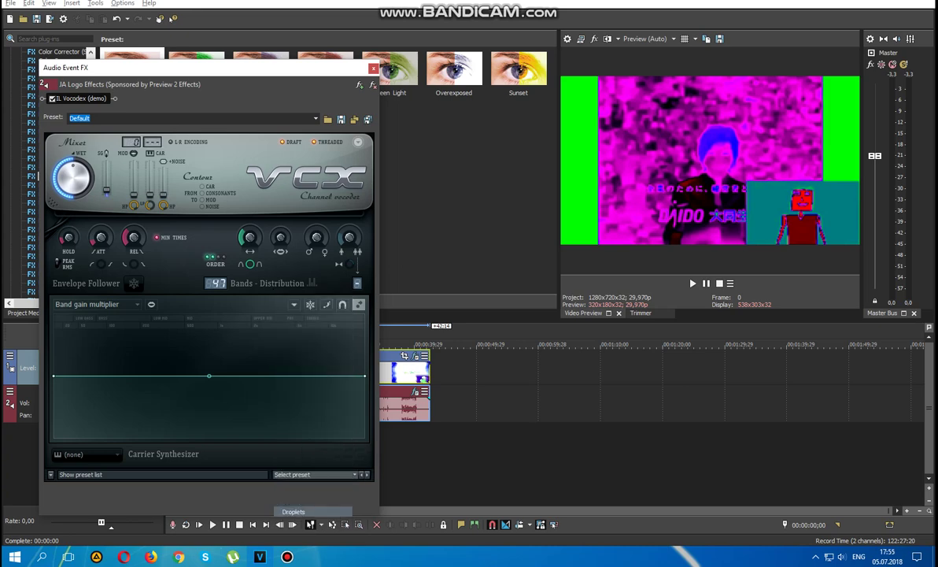
{"action": "left_click", "coordinate": [85, 454]}
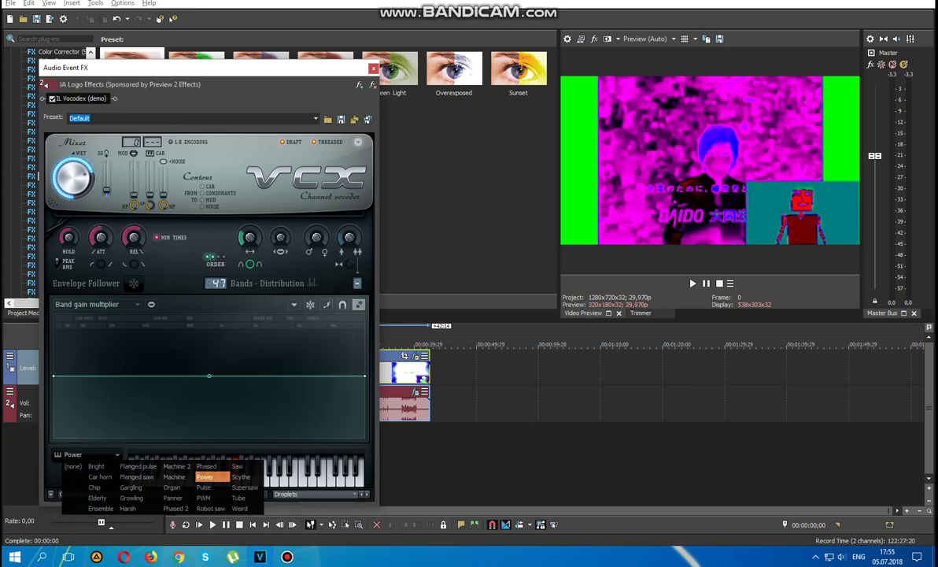
{"action": "left_click", "coordinate": [139, 466]}
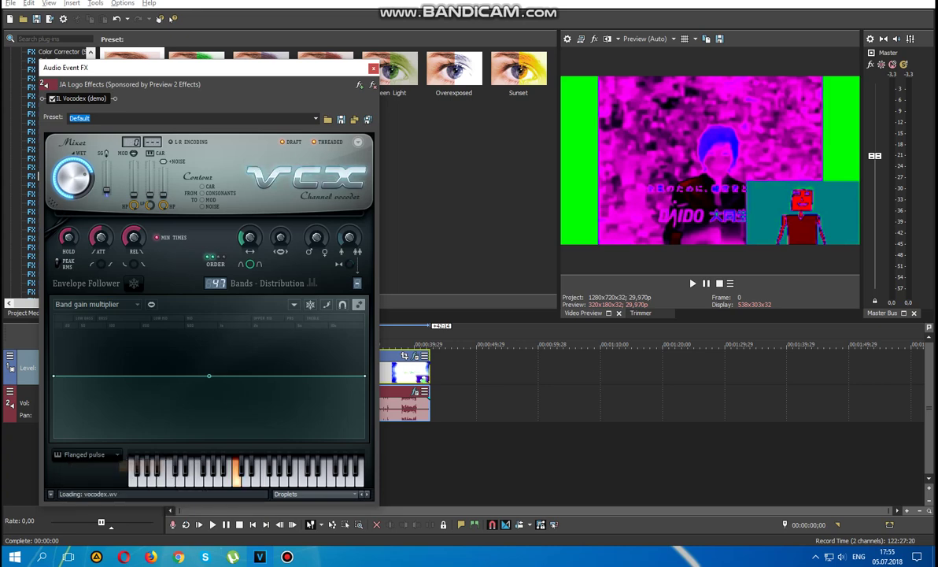
{"action": "left_click", "coordinate": [373, 67]}
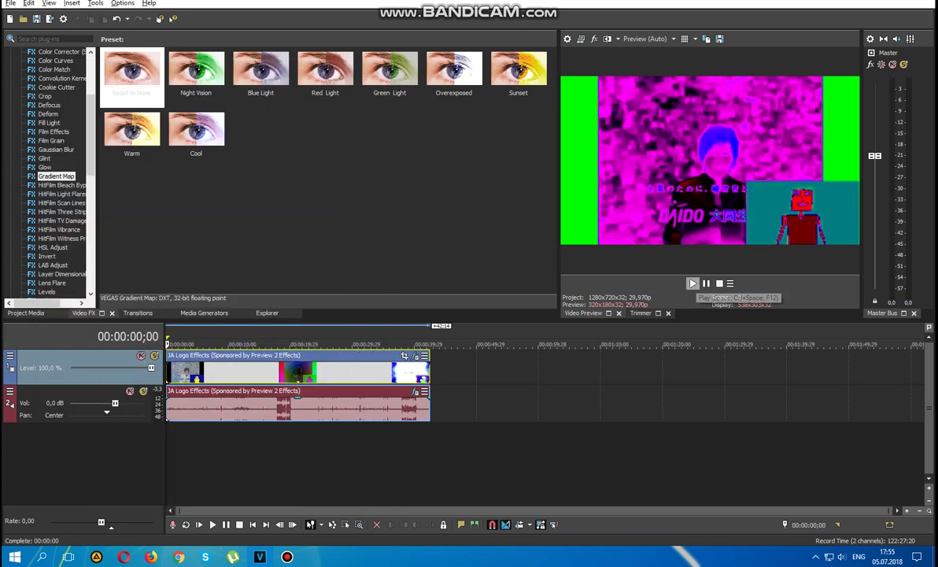
{"action": "key", "text": "space"}
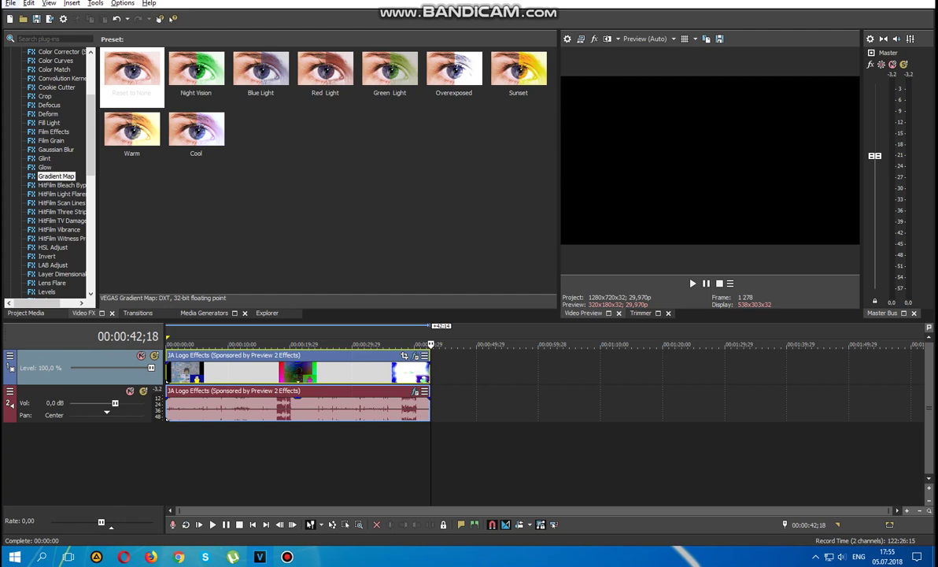
Step: Upload the project to YouTube with the title "(NEW EFFECT) JA Logo Effects (Sponsored by Preview 2 Effects) in FlangedSawDroplets"
{"action": "left_click", "coordinate": [10, 4]}
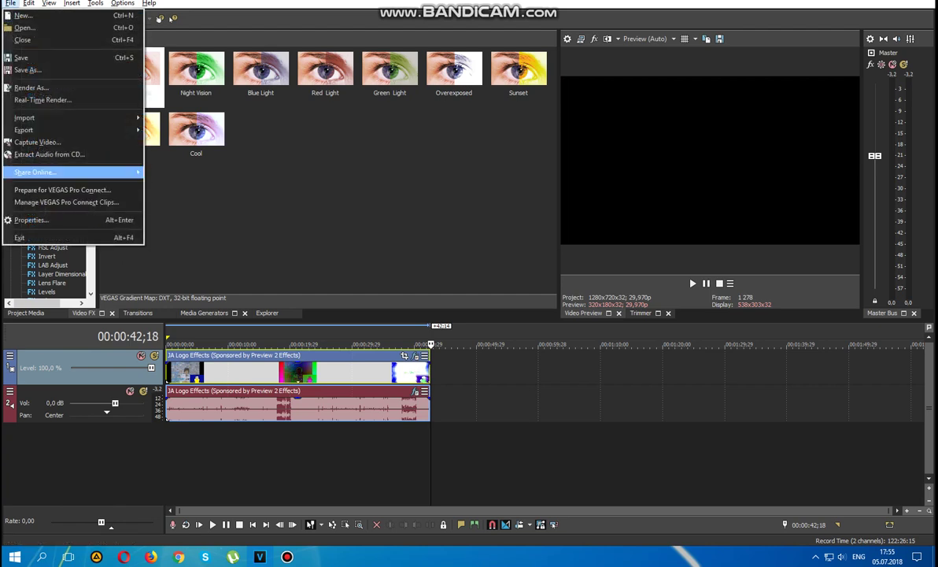
{"action": "mouse_move", "coordinate": [75, 171]}
{"action": "left_click", "coordinate": [183, 196]}
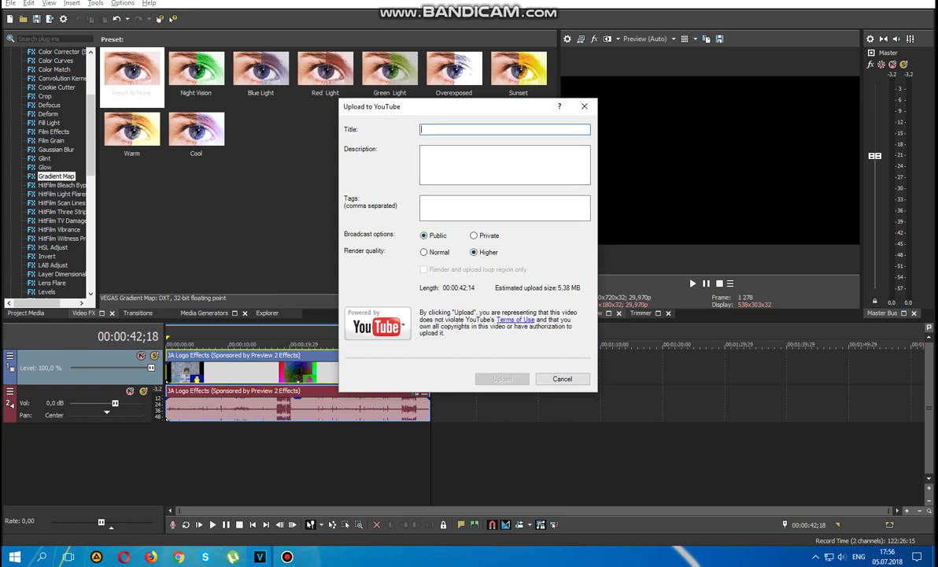
{"action": "type", "text": "("}
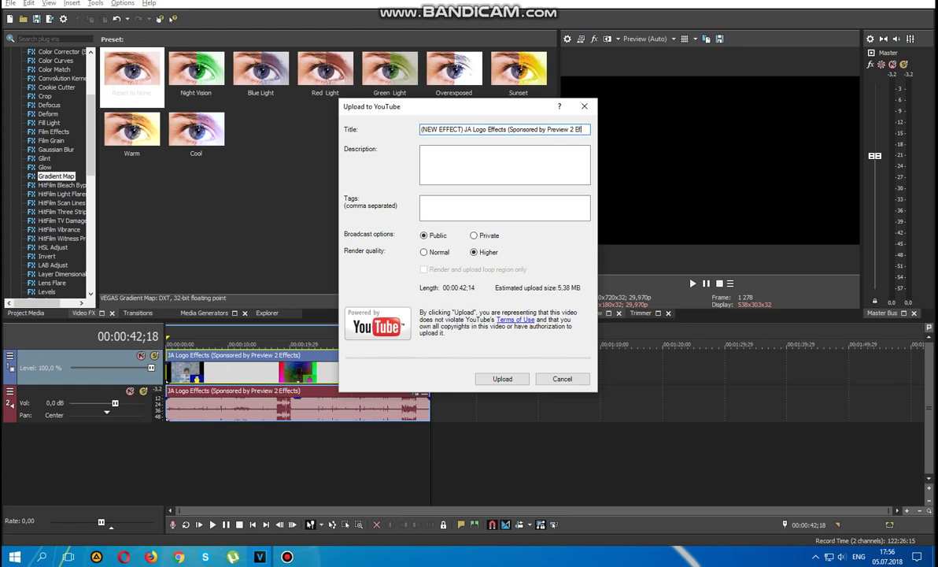
{"action": "type", "text": "ts"}
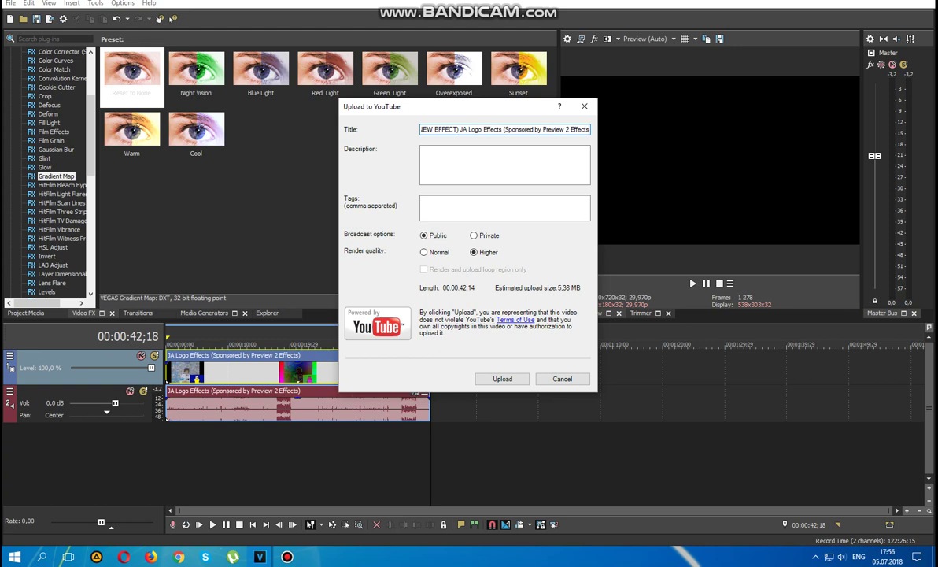
{"action": "type", "text": ") in"}
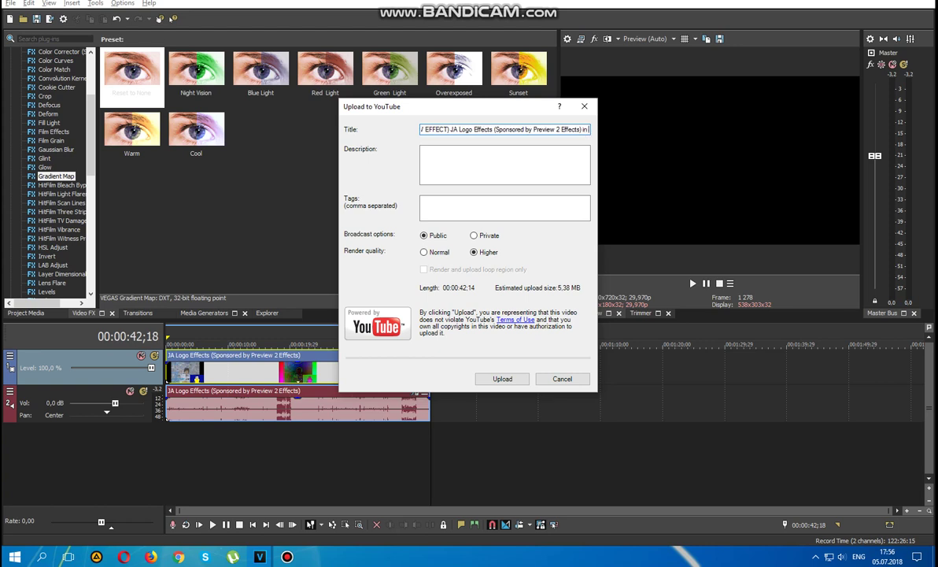
{"action": "type", "text": " Flange"}
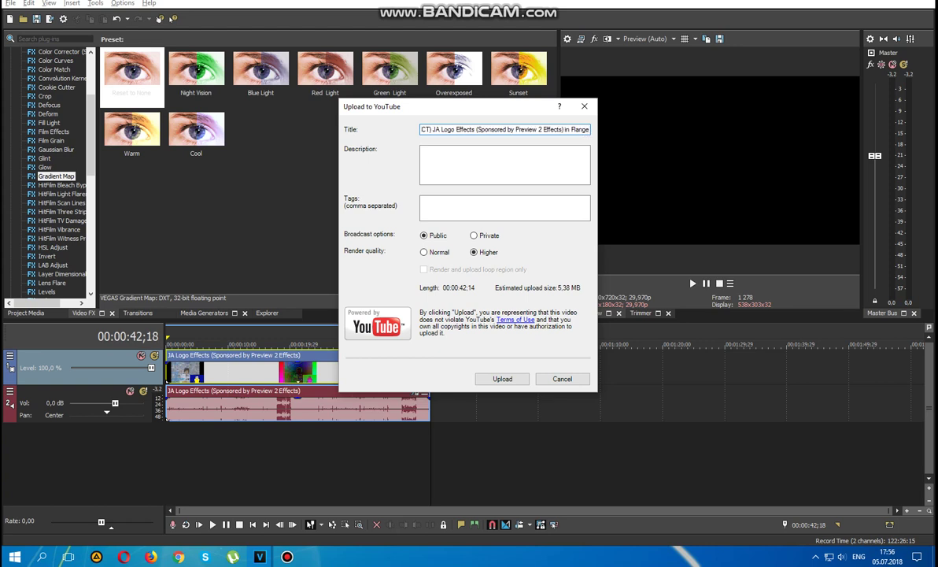
{"action": "type", "text": "dSaw"}
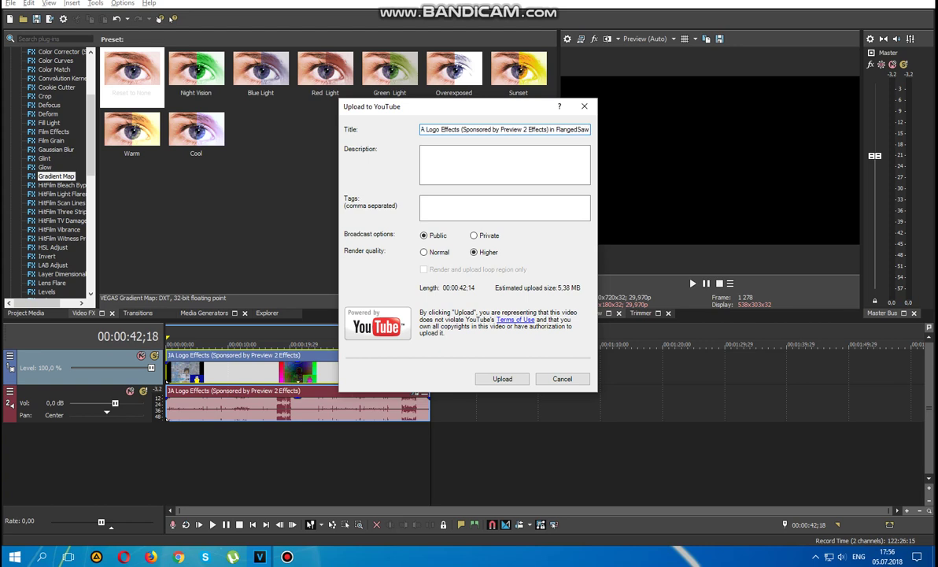
{"action": "type", "text": "D"}
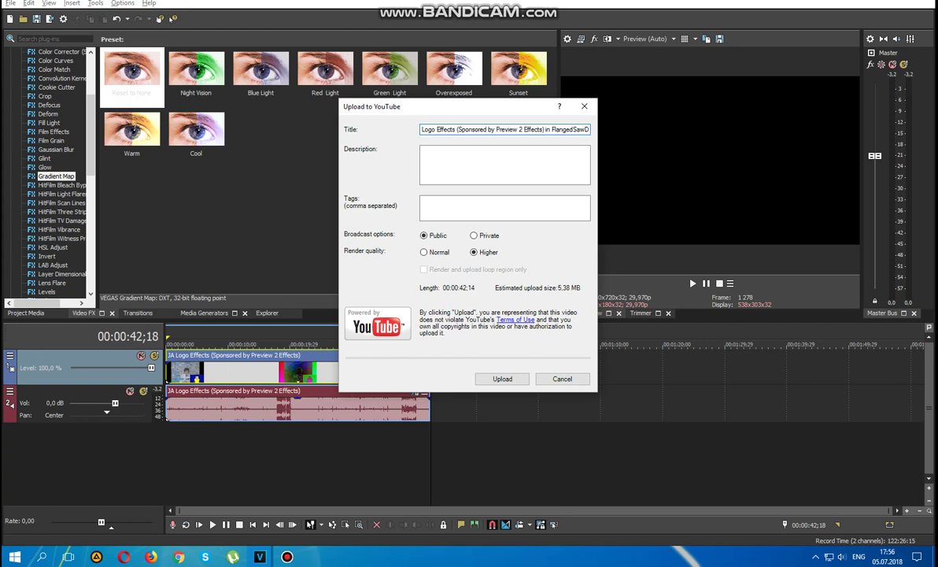
{"action": "type", "text": "roplets"}
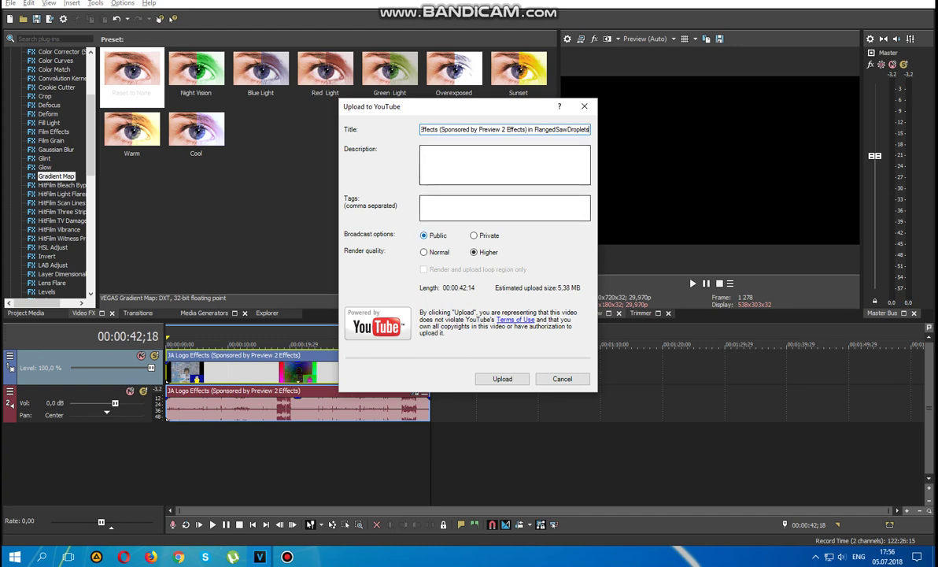
{"action": "key", "text": "Return"}
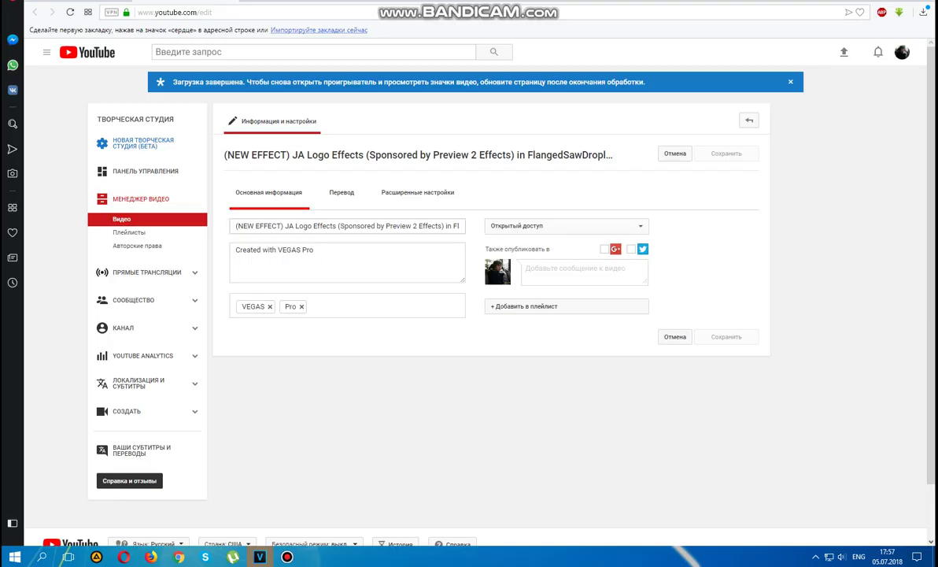
Step: Correct the uploaded video's title to end in "FlangedPulseDroplets", save it and return to the video manager
{"action": "left_click_drag", "start_coordinate": [432, 226], "coordinate": [468, 226]}
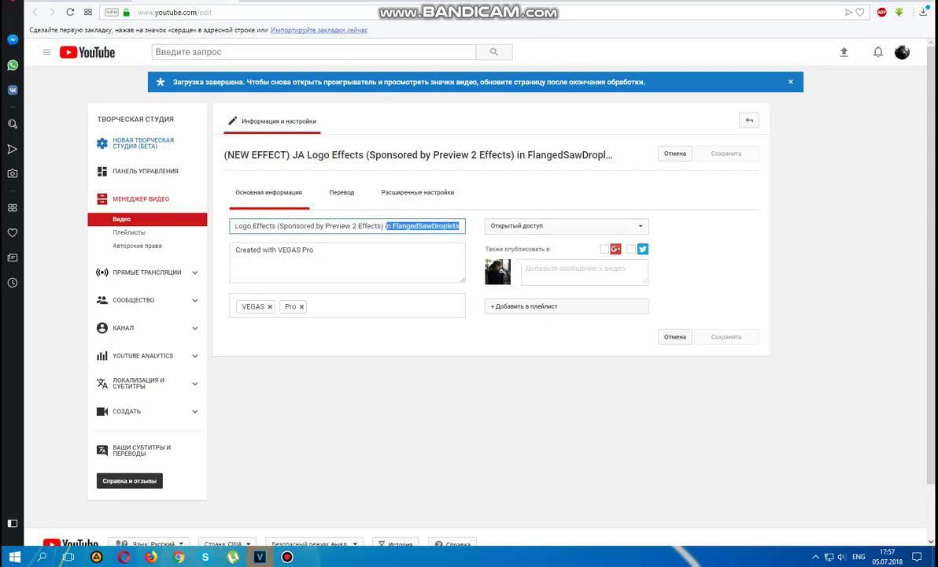
{"action": "double_click", "coordinate": [426, 225]}
{"action": "left_click", "coordinate": [431, 226]}
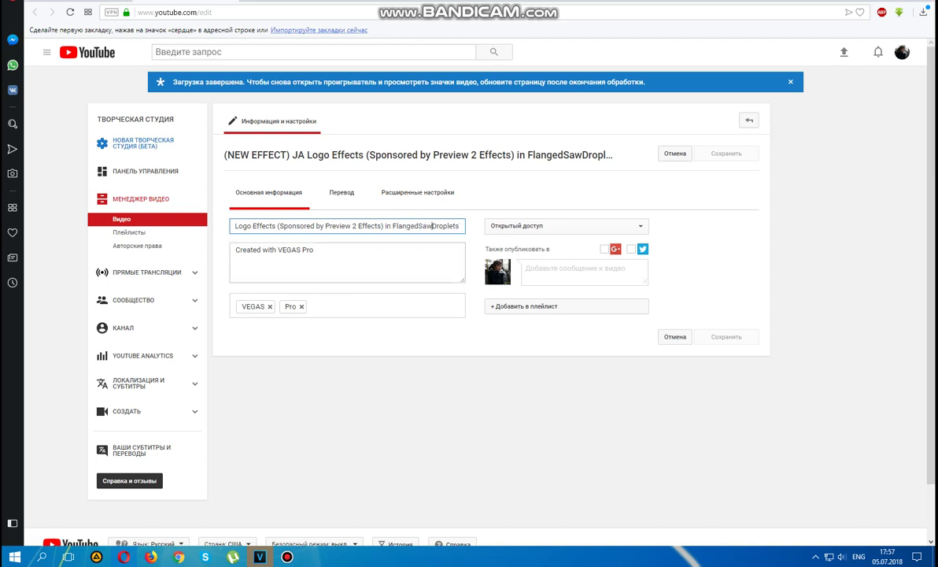
{"action": "key", "text": "BackSpace"}
{"action": "key", "text": "BackSpace"}
{"action": "key", "text": "BackSpace"}
{"action": "type", "text": "Pulse"}
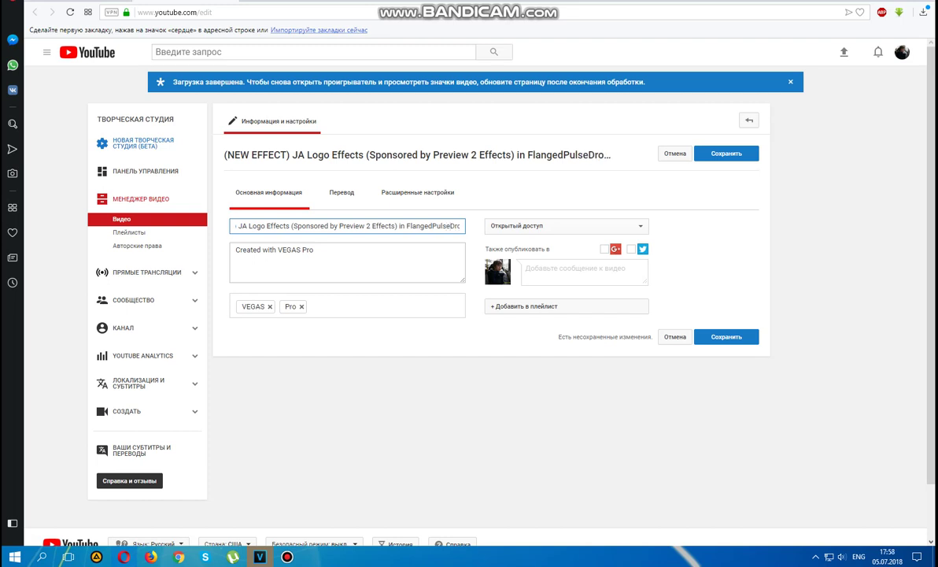
{"action": "left_click", "coordinate": [726, 154]}
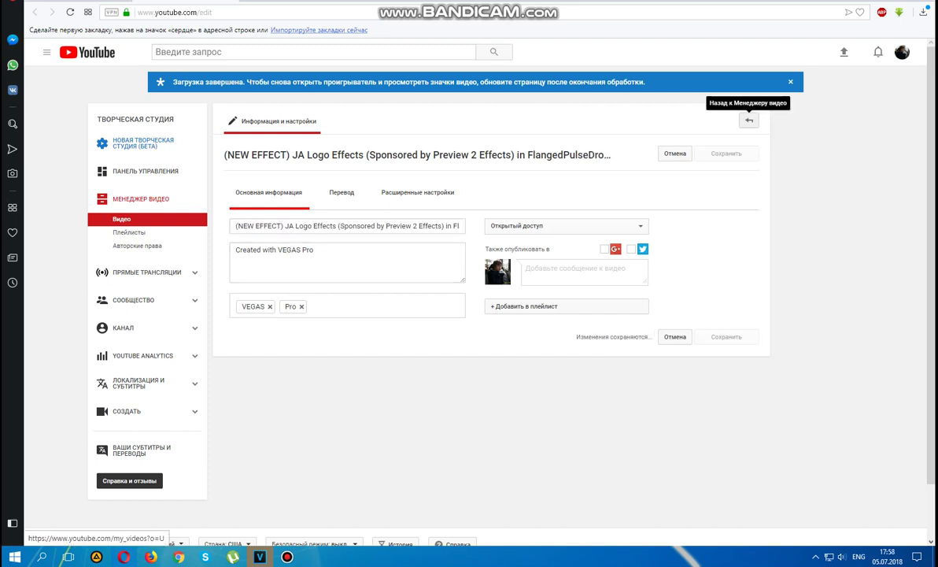
{"action": "left_click", "coordinate": [749, 120]}
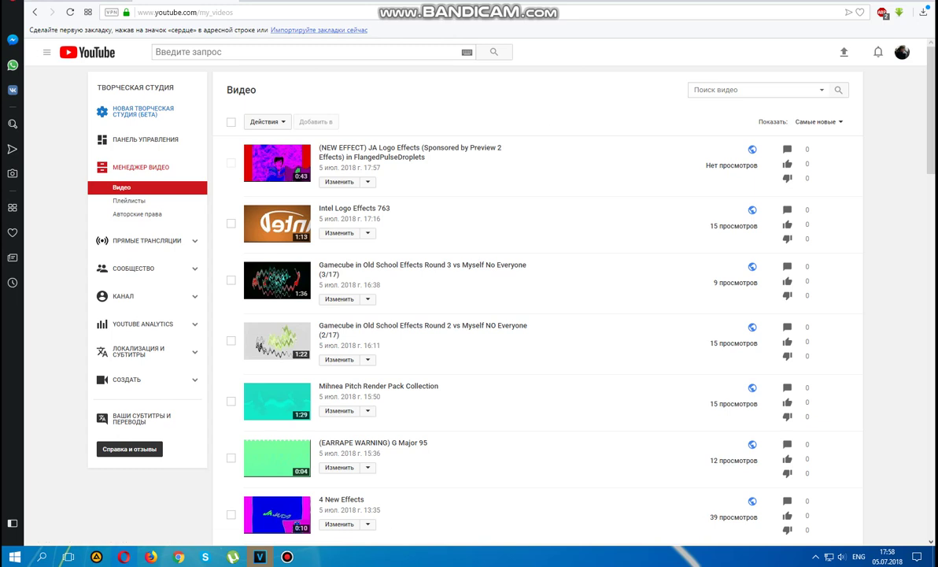
Step: Circle the FlangedPulseDroplets video entry with a red on-screen pen and draw an arrow pointing to it
{"action": "key", "text": "ctrl+alt+d"}
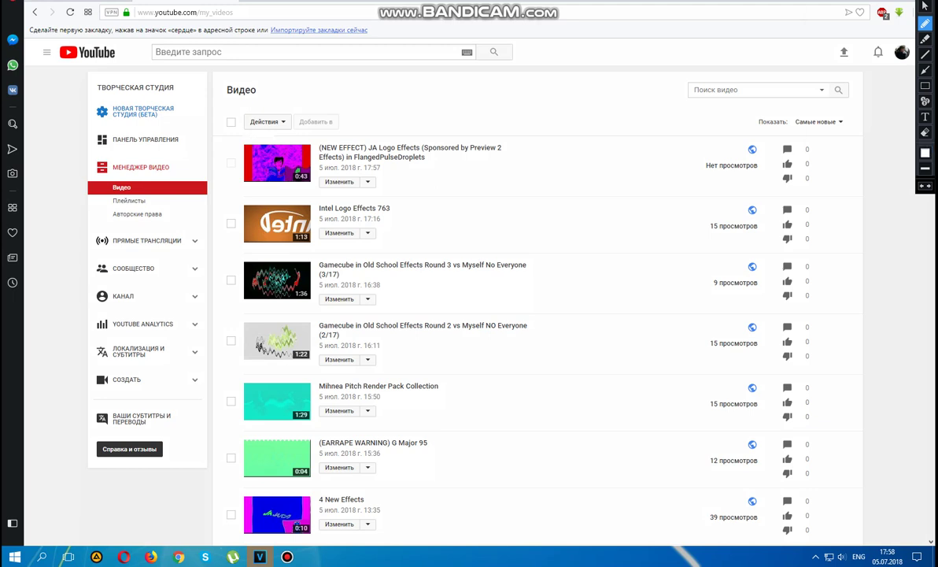
{"action": "left_click", "coordinate": [925, 153]}
{"action": "left_click", "coordinate": [817, 44]}
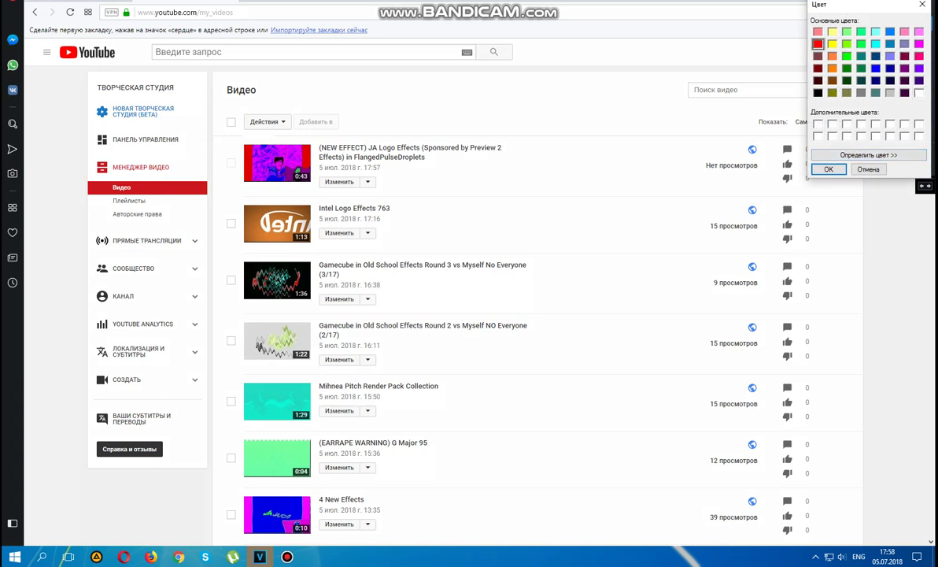
{"action": "left_click", "coordinate": [828, 170]}
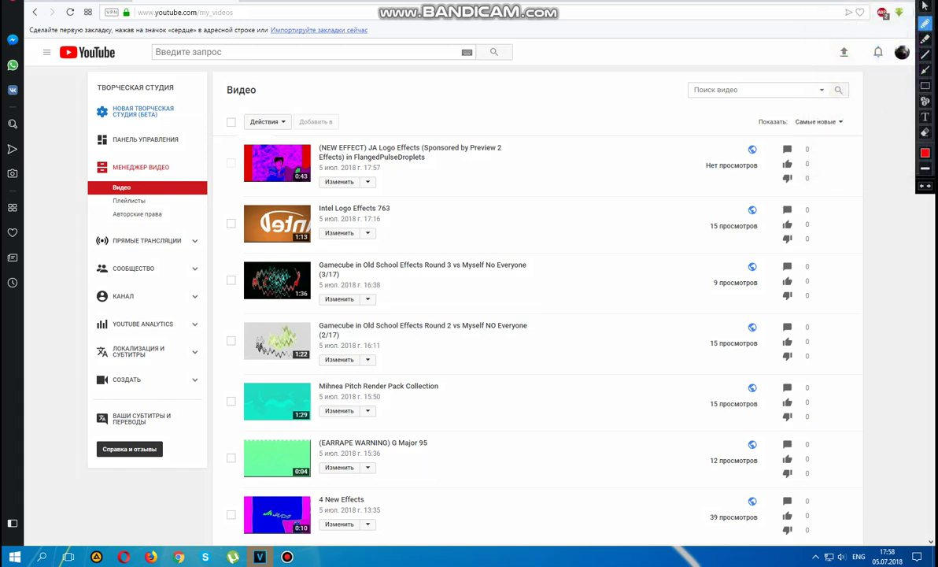
{"action": "mouse_move", "coordinate": [313, 132]}
{"action": "left_mouse_down"}
{"action": "mouse_move", "coordinate": [193, 130]}
{"action": "mouse_move", "coordinate": [299, 180]}
{"action": "mouse_move", "coordinate": [787, 172]}
{"action": "mouse_move", "coordinate": [762, 126]}
{"action": "mouse_move", "coordinate": [344, 138]}
{"action": "mouse_move", "coordinate": [280, 123]}
{"action": "left_mouse_up"}
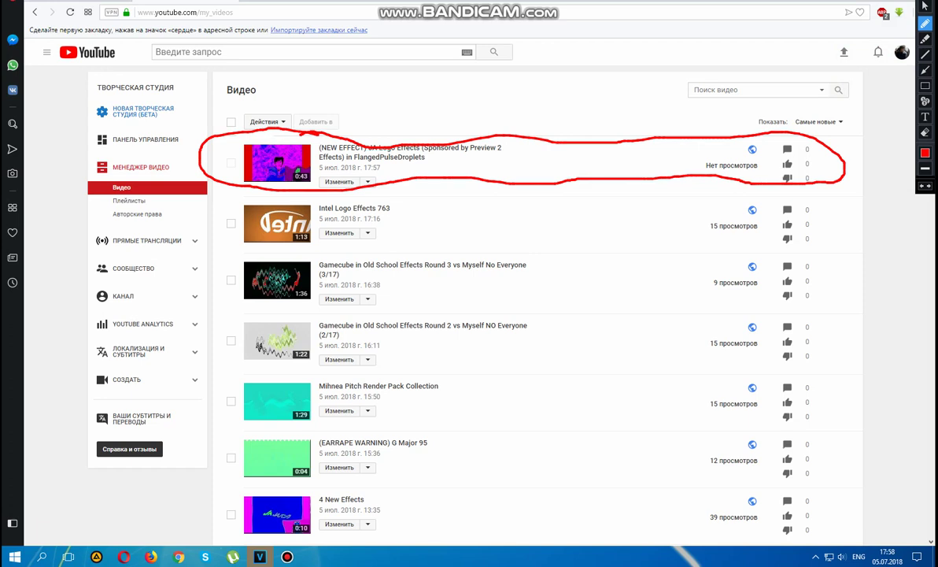
{"action": "mouse_move", "coordinate": [439, 245]}
{"action": "left_mouse_down"}
{"action": "mouse_move", "coordinate": [422, 193]}
{"action": "mouse_move", "coordinate": [502, 240]}
{"action": "left_mouse_up"}
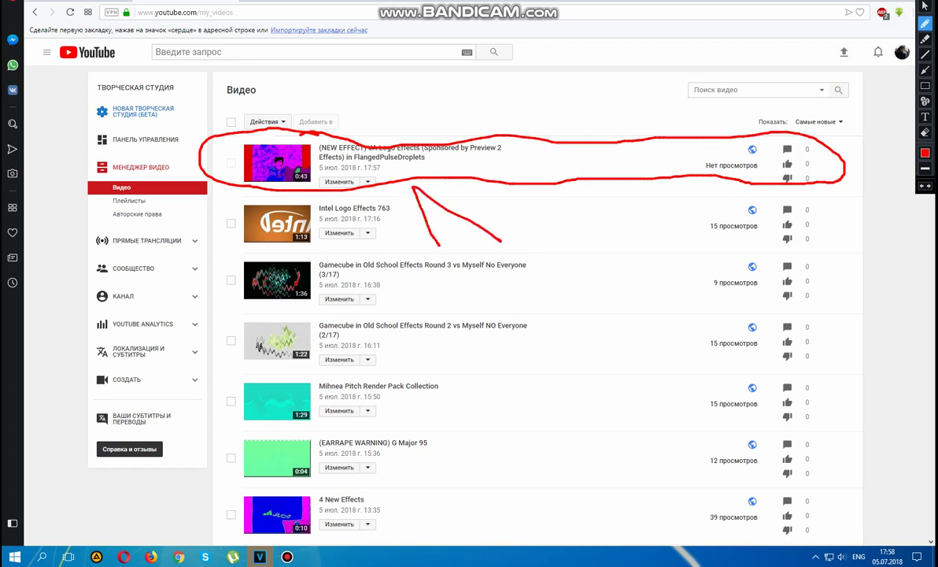
{"action": "left_click_drag", "start_coordinate": [413, 189], "coordinate": [512, 309]}
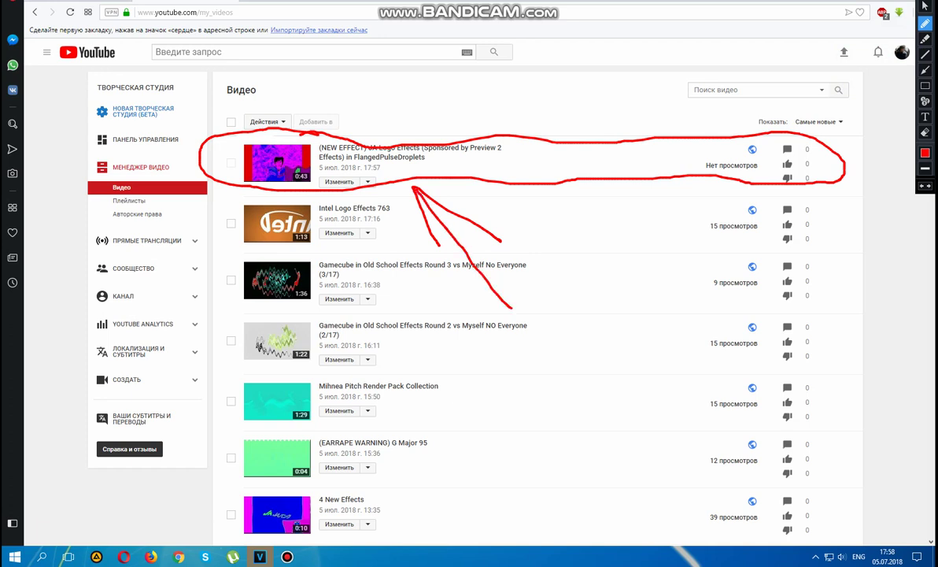
Step: Draw freehand red marks over the Mihnea Pitch Render Pack Collection entry and handwrite "flanged Pul" beside them
{"action": "left_click_drag", "start_coordinate": [251, 367], "coordinate": [224, 425]}
{"action": "mouse_move", "coordinate": [314, 373]}
{"action": "left_mouse_down"}
{"action": "mouse_move", "coordinate": [308, 419]}
{"action": "mouse_move", "coordinate": [334, 414]}
{"action": "mouse_move", "coordinate": [342, 371]}
{"action": "mouse_move", "coordinate": [311, 377]}
{"action": "left_mouse_up"}
{"action": "mouse_move", "coordinate": [371, 372]}
{"action": "left_mouse_down"}
{"action": "mouse_move", "coordinate": [377, 404]}
{"action": "mouse_move", "coordinate": [427, 376]}
{"action": "left_mouse_up"}
{"action": "left_click_drag", "start_coordinate": [364, 390], "coordinate": [429, 376]}
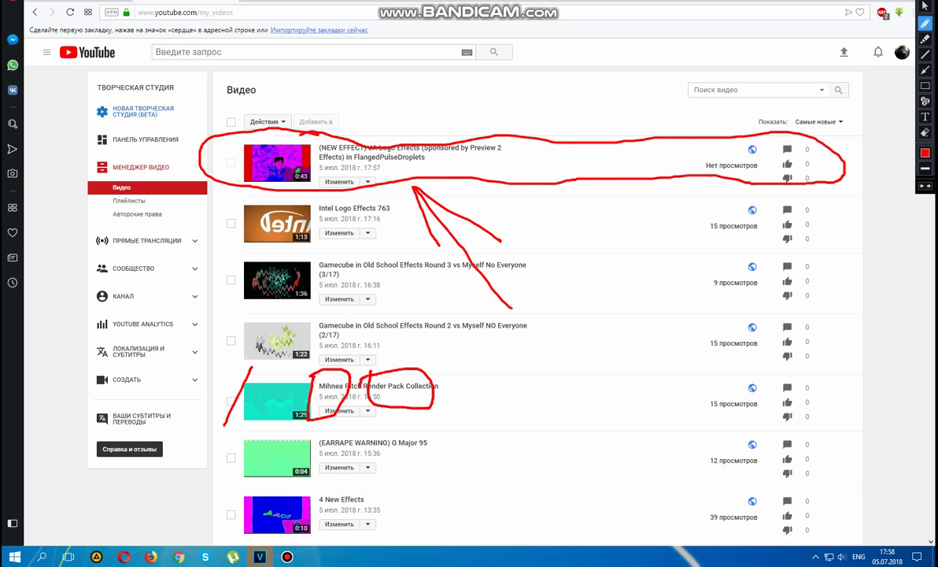
{"action": "mouse_move", "coordinate": [483, 421]}
{"action": "left_mouse_down"}
{"action": "mouse_move", "coordinate": [486, 378]}
{"action": "mouse_move", "coordinate": [520, 429]}
{"action": "mouse_move", "coordinate": [536, 407]}
{"action": "mouse_move", "coordinate": [544, 421]}
{"action": "mouse_move", "coordinate": [583, 400]}
{"action": "mouse_move", "coordinate": [561, 442]}
{"action": "mouse_move", "coordinate": [611, 393]}
{"action": "mouse_move", "coordinate": [616, 407]}
{"action": "left_mouse_up"}
{"action": "mouse_move", "coordinate": [651, 348]}
{"action": "left_mouse_down"}
{"action": "mouse_move", "coordinate": [640, 416]}
{"action": "mouse_move", "coordinate": [626, 402]}
{"action": "mouse_move", "coordinate": [637, 411]}
{"action": "left_mouse_up"}
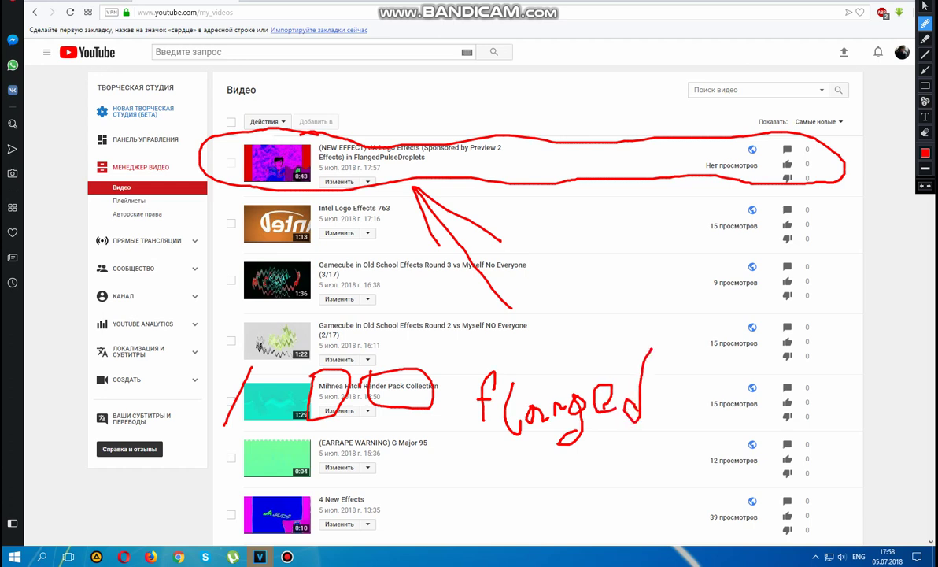
{"action": "mouse_move", "coordinate": [670, 360]}
{"action": "left_mouse_down"}
{"action": "mouse_move", "coordinate": [667, 418]}
{"action": "mouse_move", "coordinate": [683, 364]}
{"action": "mouse_move", "coordinate": [673, 391]}
{"action": "mouse_move", "coordinate": [721, 407]}
{"action": "left_mouse_up"}
{"action": "left_click_drag", "start_coordinate": [746, 362], "coordinate": [744, 430]}
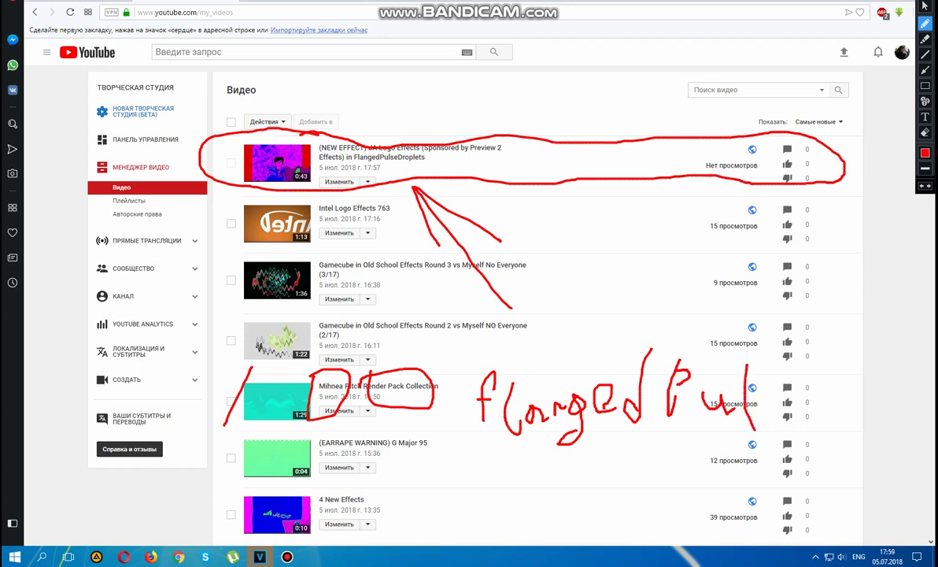